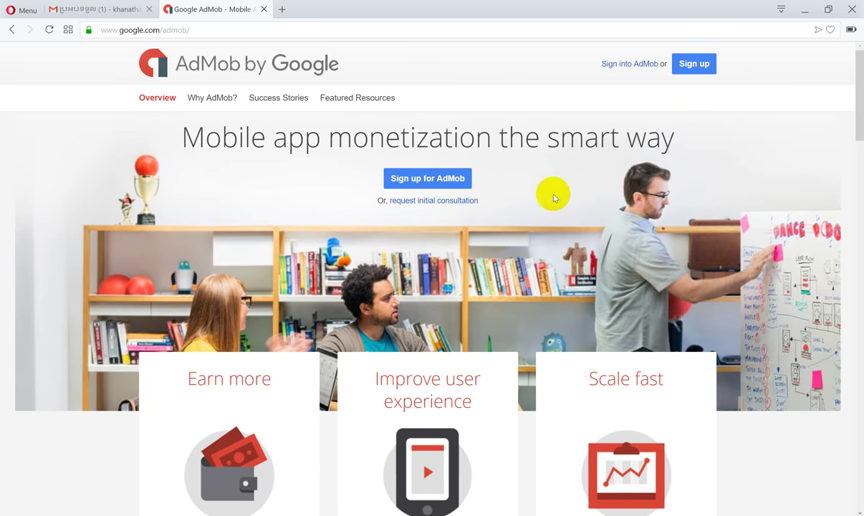
{"action": "scroll", "coordinate": [506, 183], "scroll_direction": "down", "scroll_amount": 3}
{"action": "scroll", "coordinate": [507, 187], "scroll_direction": "down", "scroll_amount": 5}
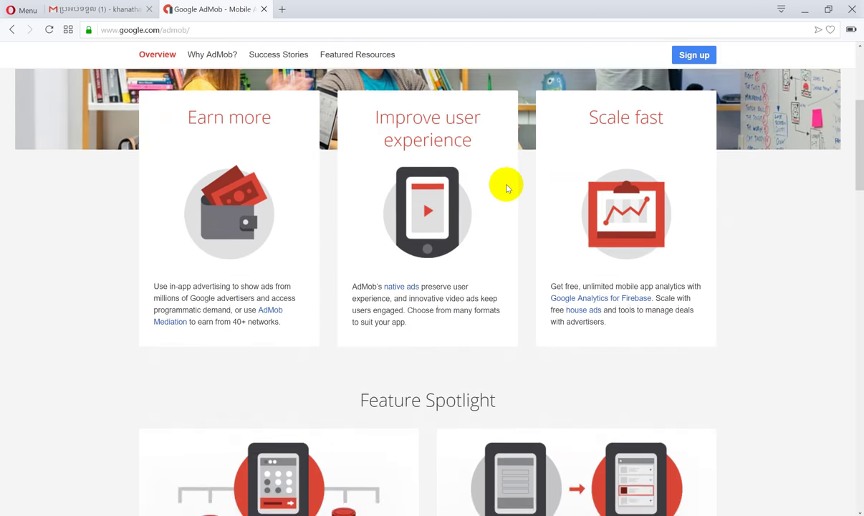
{"action": "scroll", "coordinate": [506, 187], "scroll_direction": "up", "scroll_amount": 1}
{"action": "scroll", "coordinate": [506, 188], "scroll_direction": "up", "scroll_amount": 7}
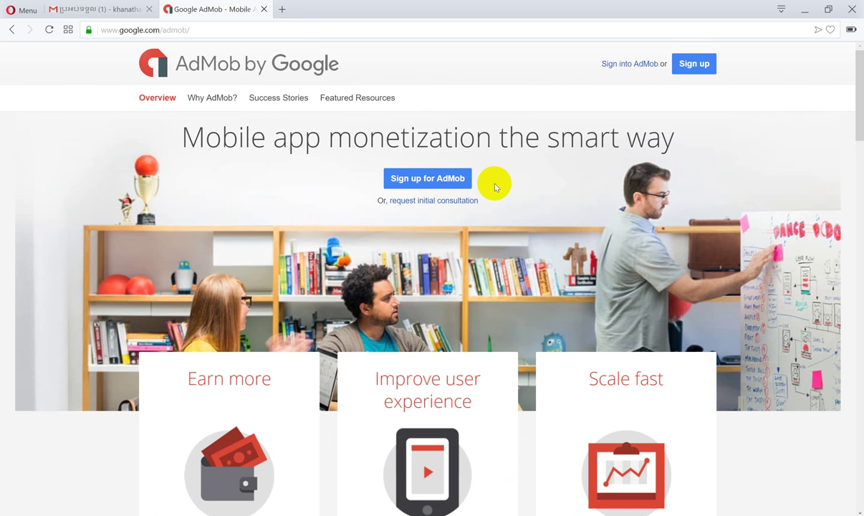
{"action": "scroll", "coordinate": [303, 73], "scroll_direction": "down", "scroll_amount": 5}
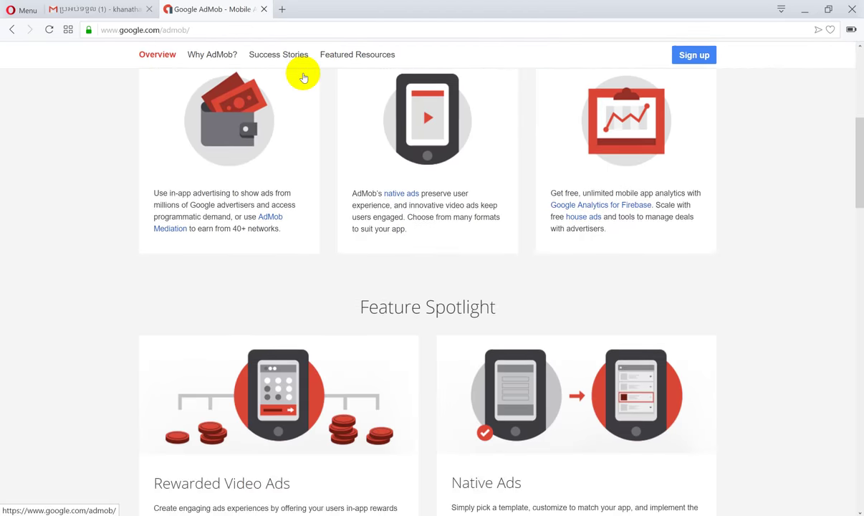
{"action": "scroll", "coordinate": [303, 73], "scroll_direction": "up", "scroll_amount": 5}
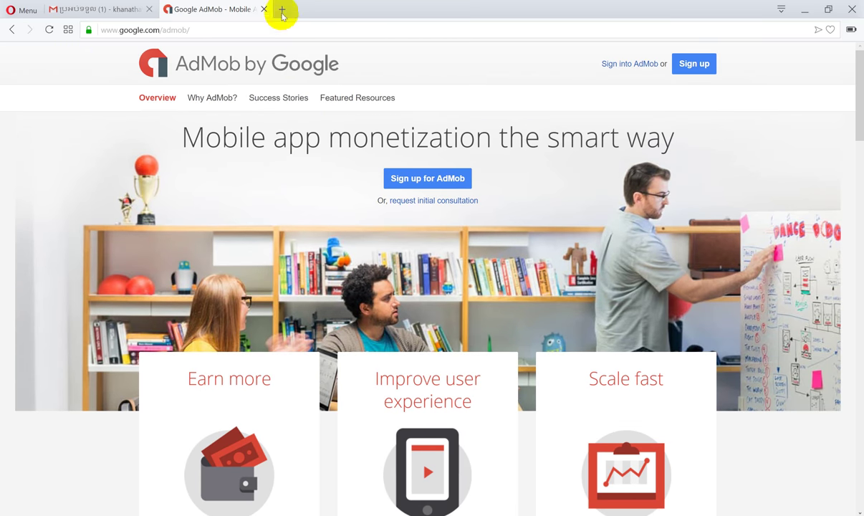
{"action": "left_click", "coordinate": [282, 10]}
{"action": "left_click", "coordinate": [379, 10]}
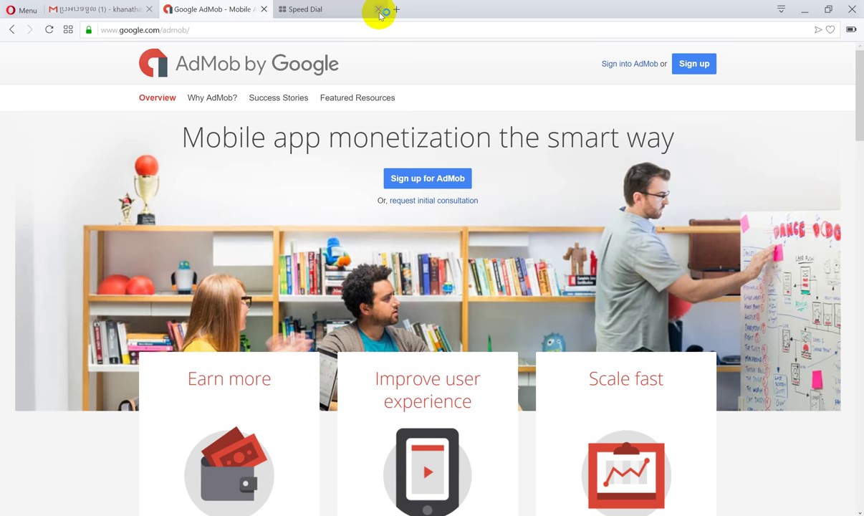
Step: Check in Gmail which Google account is signed in, looking at the account name and e-mail
{"action": "left_click", "coordinate": [90, 9]}
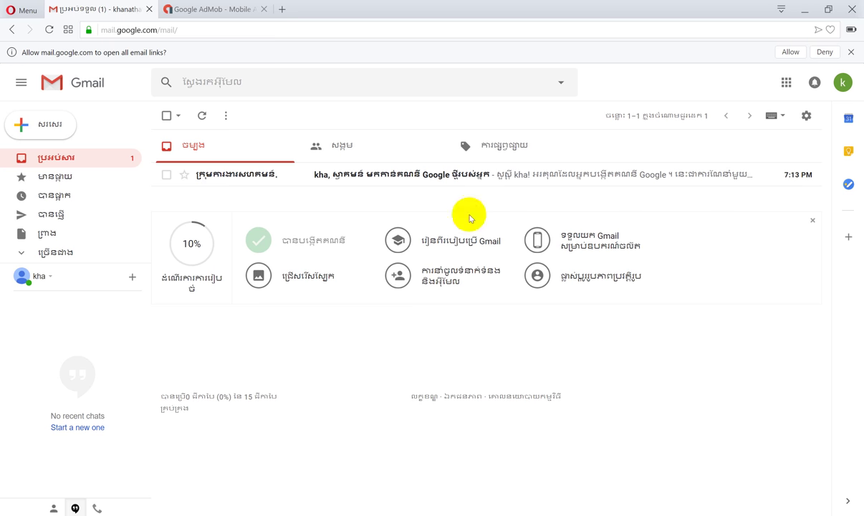
{"action": "left_click", "coordinate": [843, 82]}
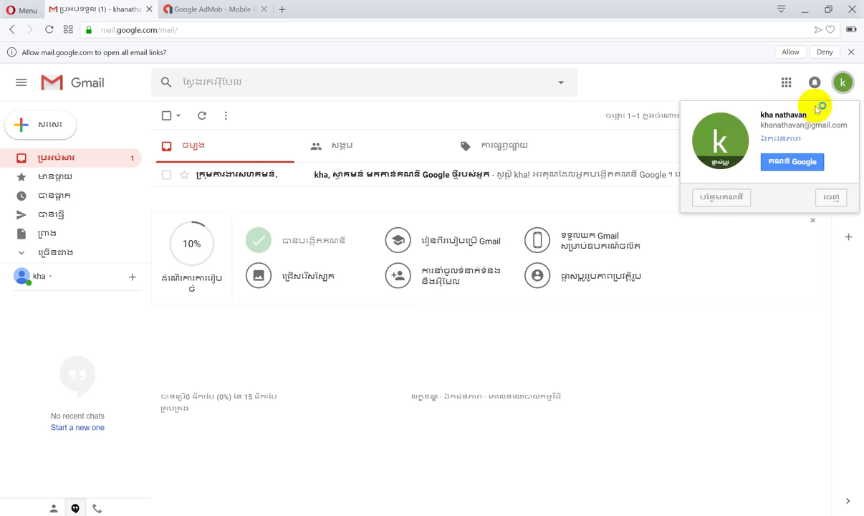
{"action": "left_click_drag", "start_coordinate": [817, 114], "coordinate": [753, 115]}
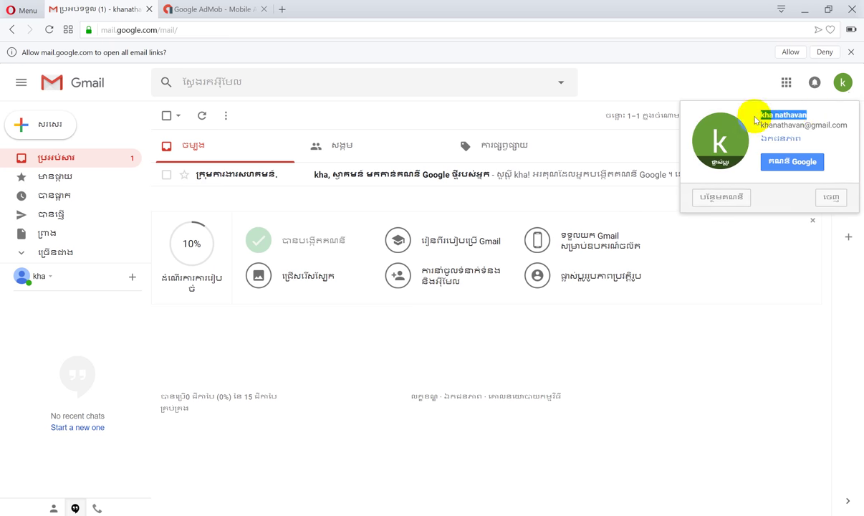
{"action": "left_click", "coordinate": [845, 83]}
{"action": "left_click", "coordinate": [844, 82]}
{"action": "left_click", "coordinate": [844, 82]}
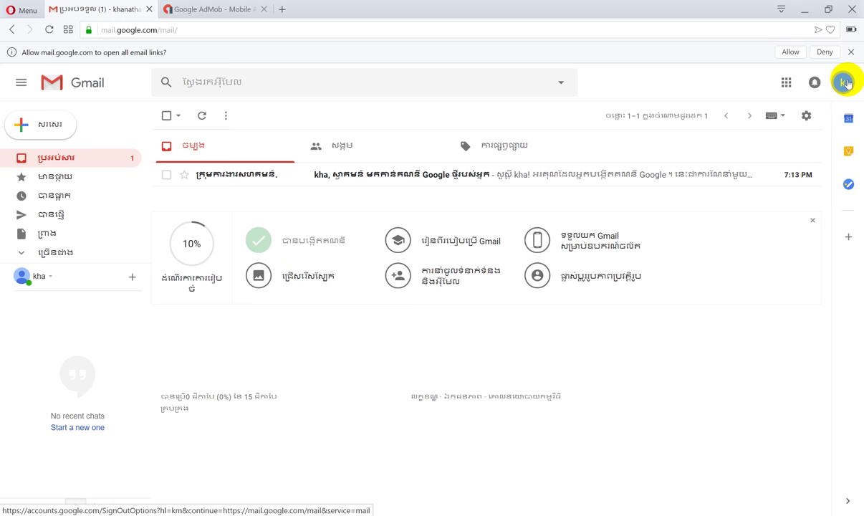
Step: Return to the AdMob site and open the sign-in page for existing Google accounts
{"action": "left_click", "coordinate": [200, 7]}
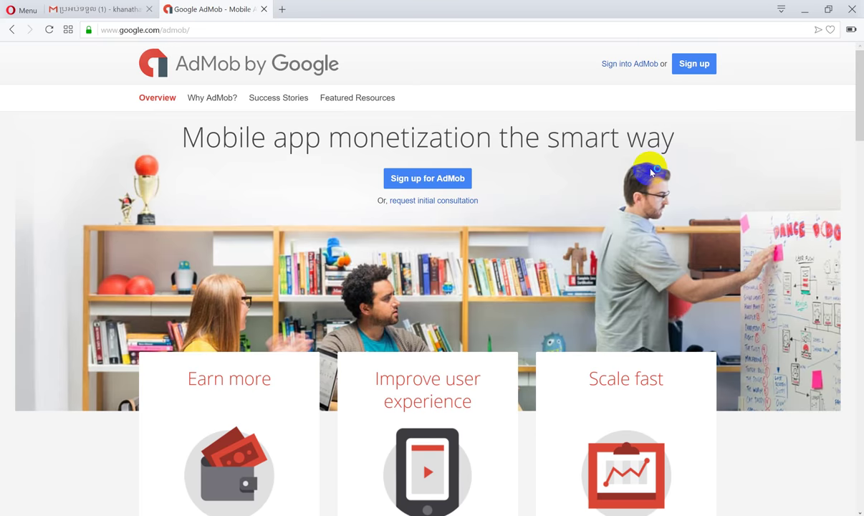
{"action": "scroll", "coordinate": [651, 172], "scroll_direction": "down", "scroll_amount": 4}
{"action": "scroll", "coordinate": [638, 166], "scroll_direction": "up", "scroll_amount": 4}
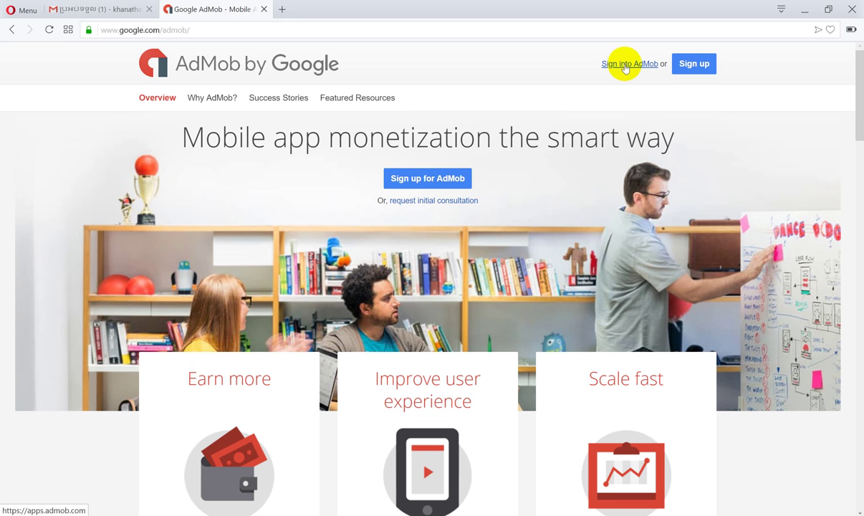
{"action": "left_click", "coordinate": [625, 65]}
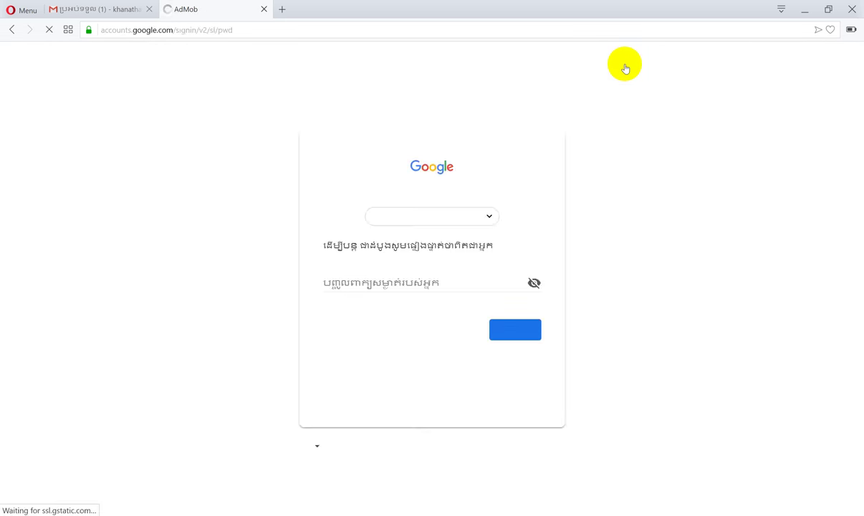
{"action": "left_click", "coordinate": [484, 222]}
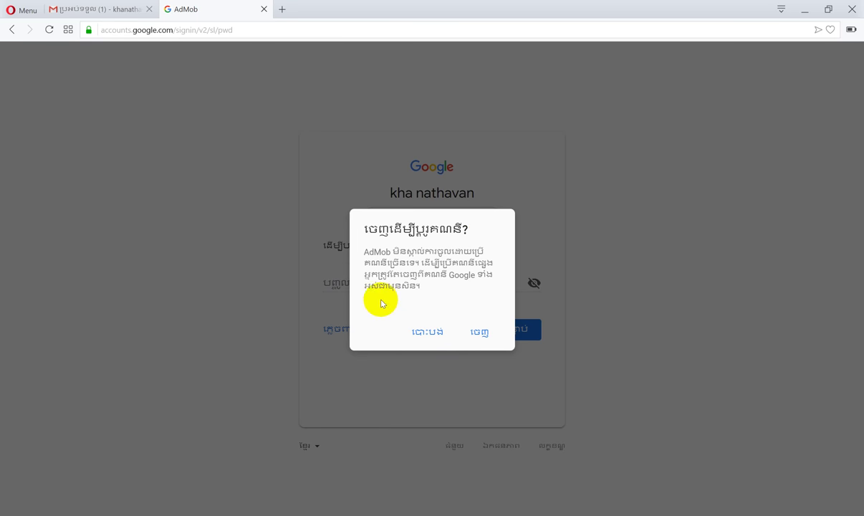
{"action": "left_click", "coordinate": [443, 329]}
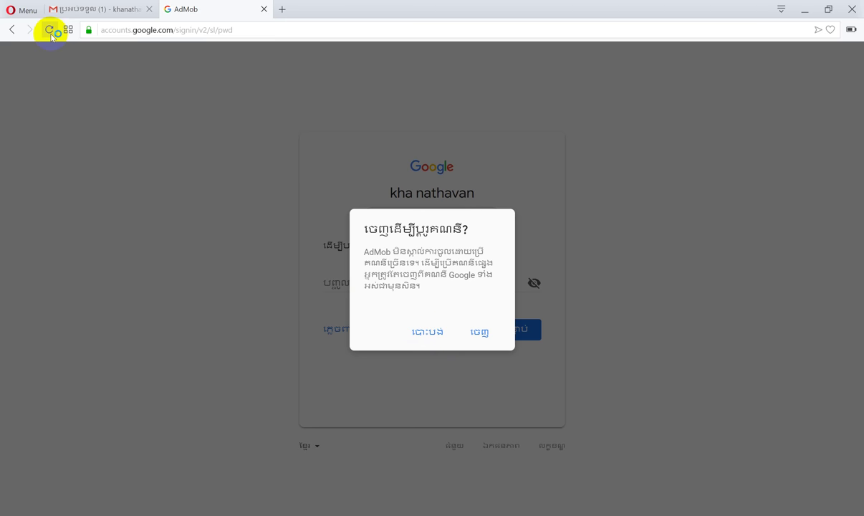
{"action": "left_click", "coordinate": [152, 150]}
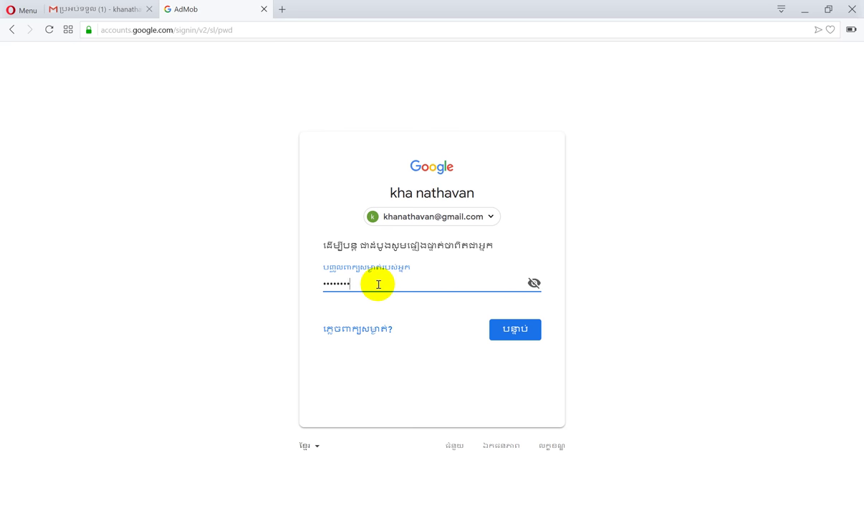
Step: Enter the Google account password and continue signing into AdMob
{"action": "key", "text": "Return"}
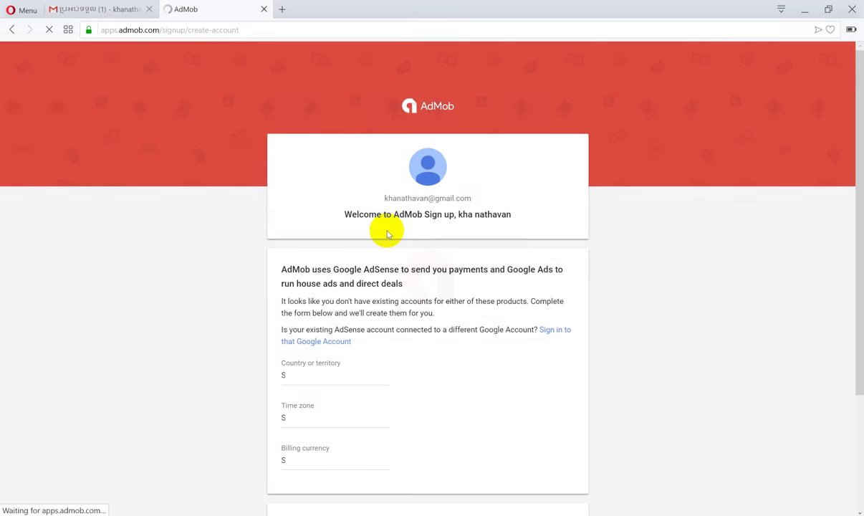
Step: Set the country or territory to Cambodia in the AdMob sign-up form
{"action": "scroll", "coordinate": [280, 213], "scroll_direction": "down", "scroll_amount": 3}
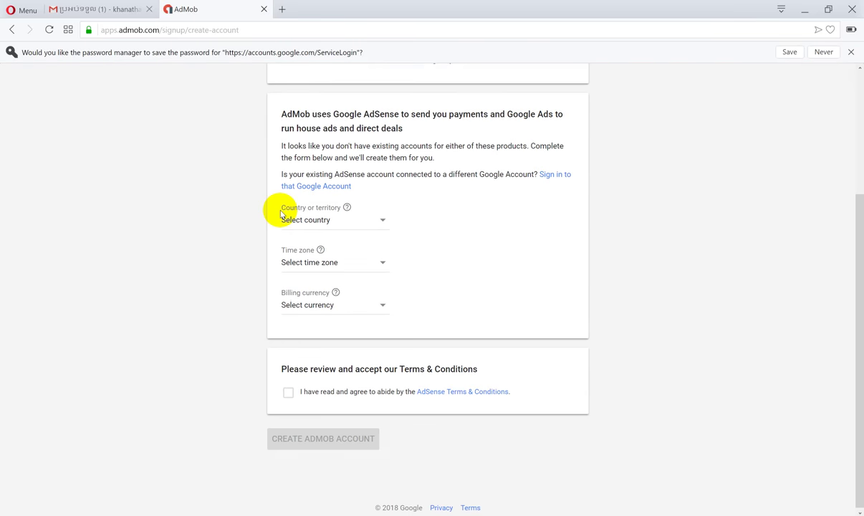
{"action": "scroll", "coordinate": [281, 213], "scroll_direction": "up", "scroll_amount": 3}
{"action": "scroll", "coordinate": [280, 214], "scroll_direction": "down", "scroll_amount": 1}
{"action": "scroll", "coordinate": [282, 212], "scroll_direction": "down", "scroll_amount": 2}
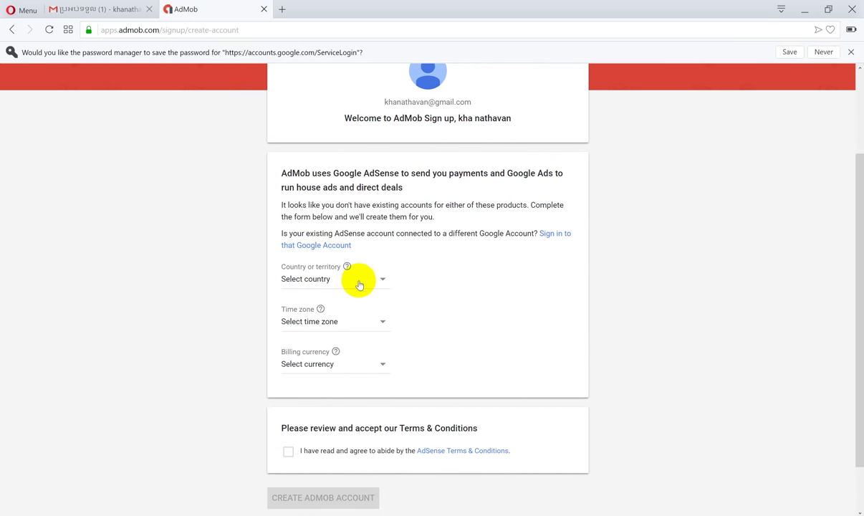
{"action": "left_click", "coordinate": [360, 284]}
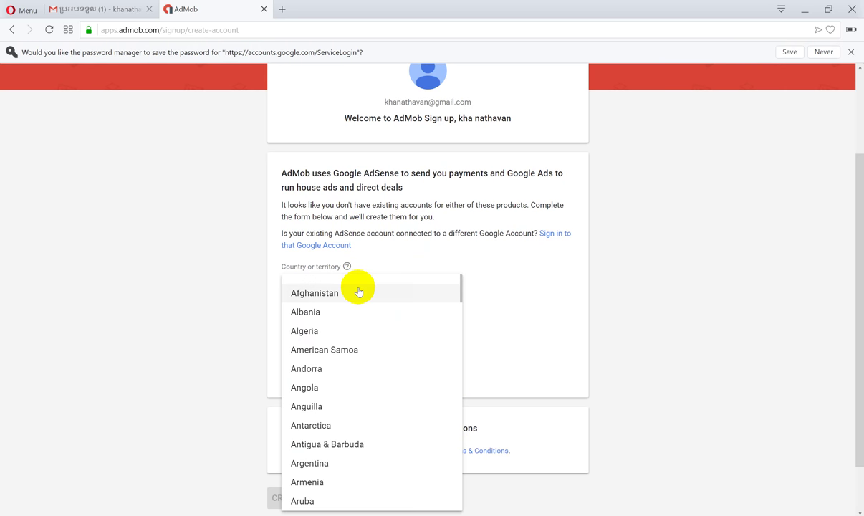
{"action": "scroll", "coordinate": [358, 290], "scroll_direction": "down", "scroll_amount": 5}
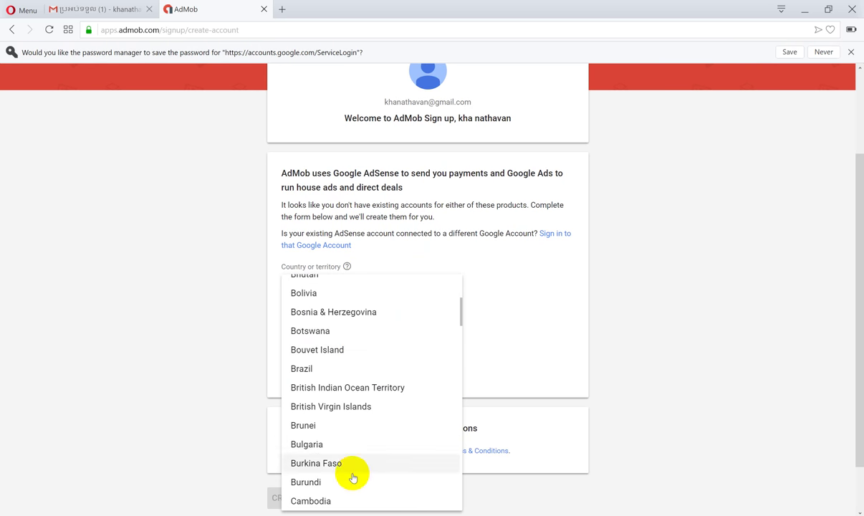
{"action": "left_click", "coordinate": [339, 503]}
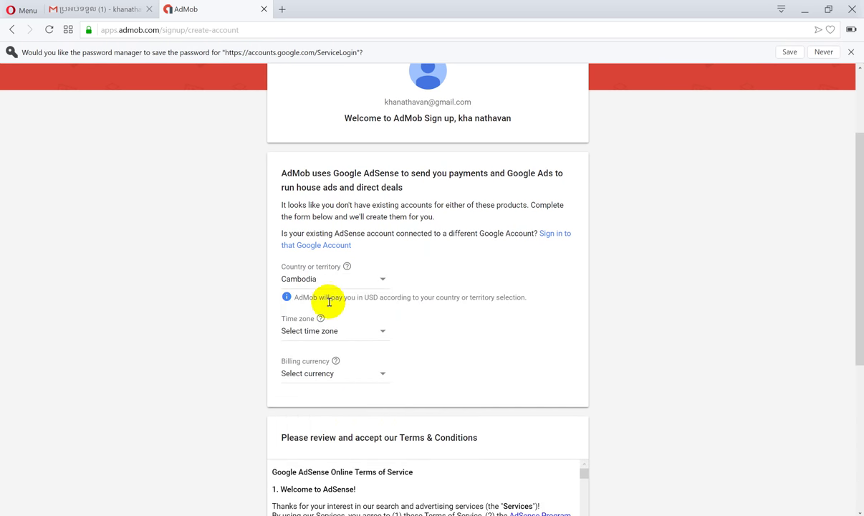
Step: Set the sign-up form's time zone to (UTC+07:00) Bangkok
{"action": "left_click", "coordinate": [366, 335]}
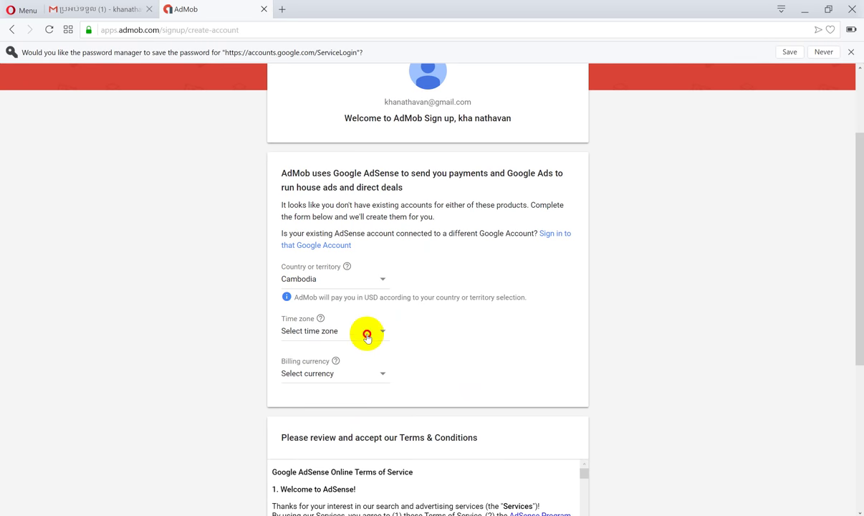
{"action": "scroll", "coordinate": [362, 337], "scroll_direction": "down", "scroll_amount": 15}
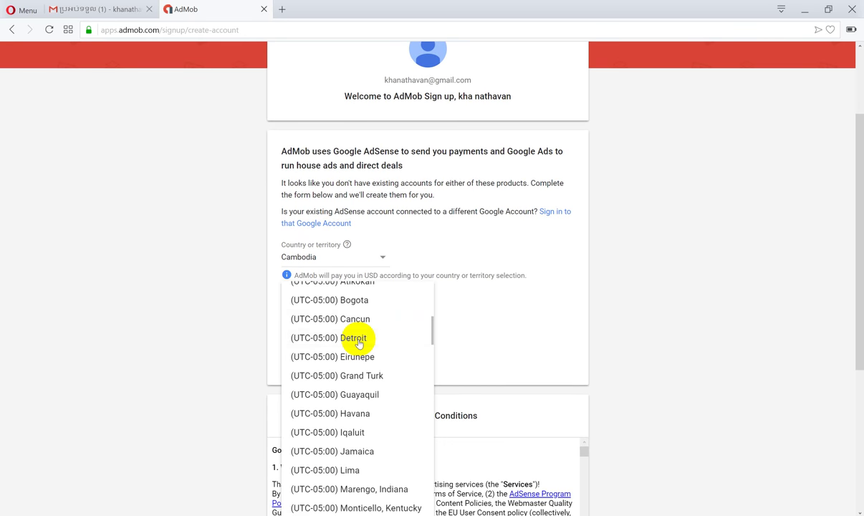
{"action": "scroll", "coordinate": [358, 343], "scroll_direction": "down", "scroll_amount": 15}
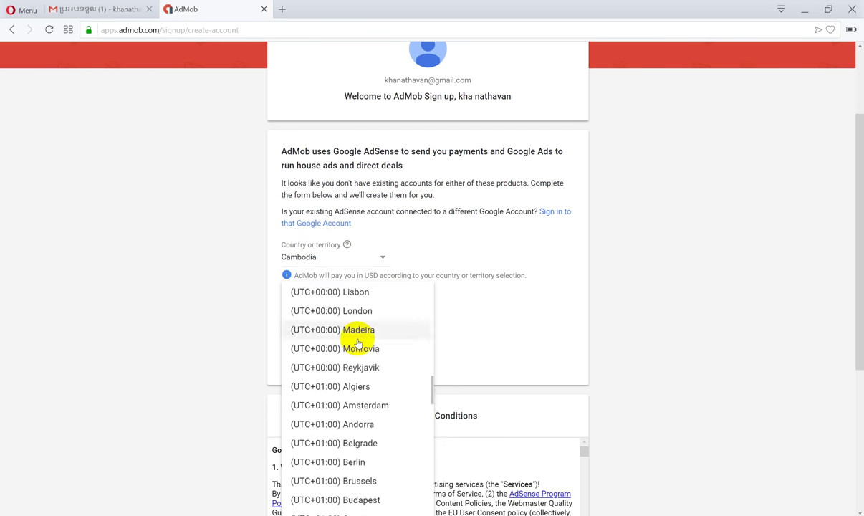
{"action": "scroll", "coordinate": [358, 344], "scroll_direction": "down", "scroll_amount": 15}
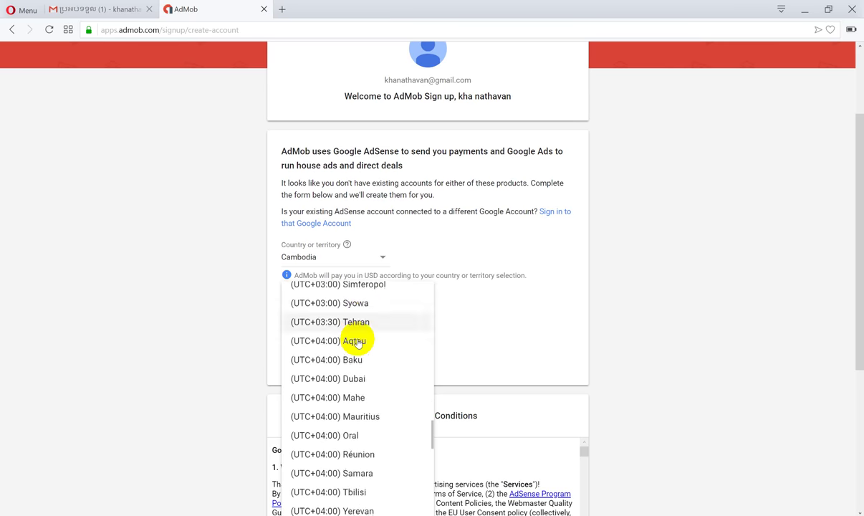
{"action": "scroll", "coordinate": [358, 344], "scroll_direction": "down", "scroll_amount": 10}
{"action": "scroll", "coordinate": [358, 347], "scroll_direction": "up", "scroll_amount": 1}
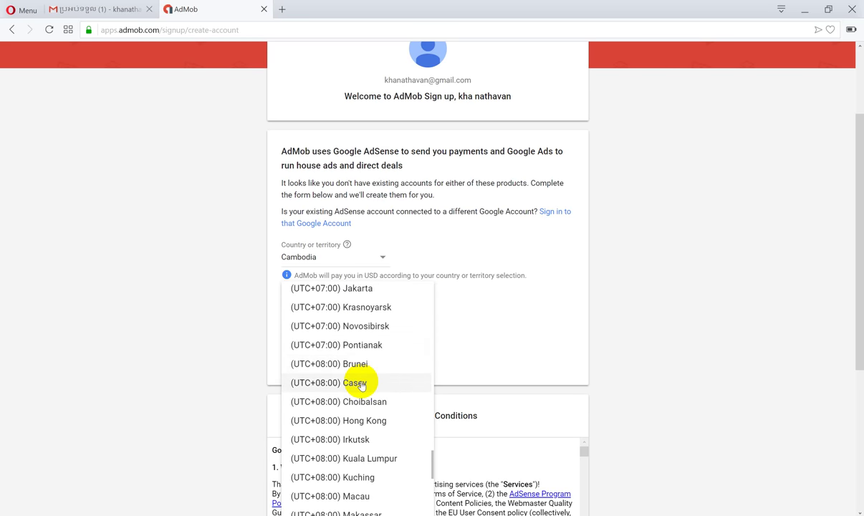
{"action": "scroll", "coordinate": [360, 385], "scroll_direction": "up", "scroll_amount": 3}
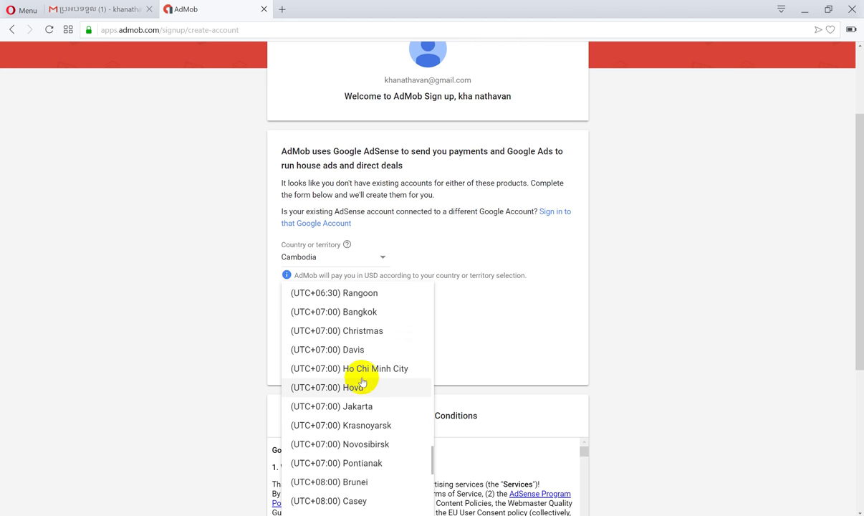
{"action": "left_click", "coordinate": [360, 316]}
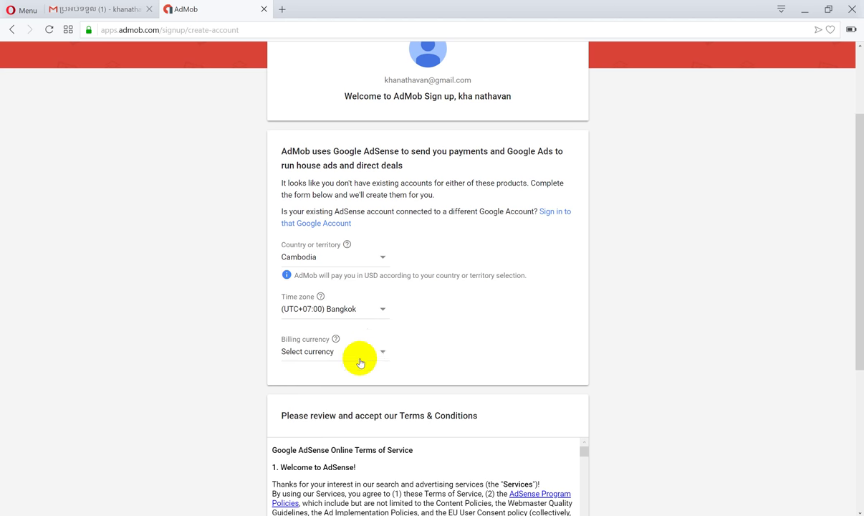
Step: Set the billing currency to US Dollar (USD US$)
{"action": "left_click", "coordinate": [356, 358]}
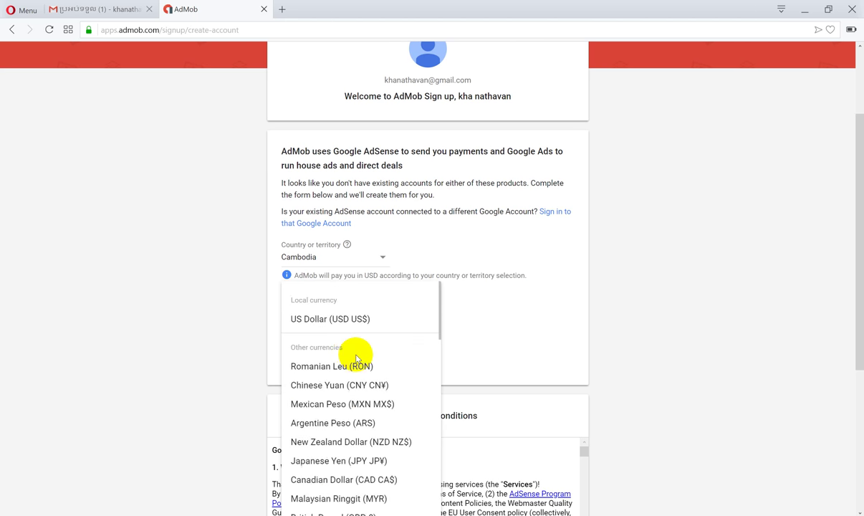
{"action": "left_click", "coordinate": [333, 324]}
{"action": "scroll", "coordinate": [419, 319], "scroll_direction": "down", "scroll_amount": 3}
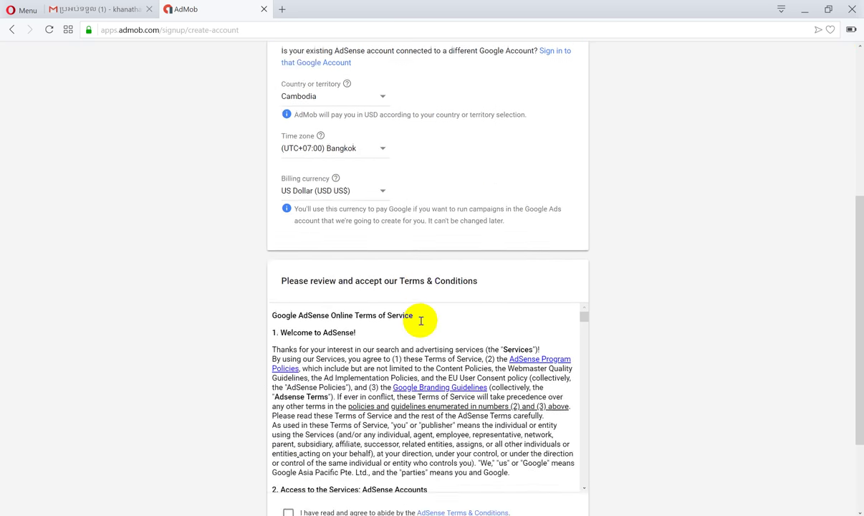
{"action": "scroll", "coordinate": [430, 246], "scroll_direction": "up", "scroll_amount": 3}
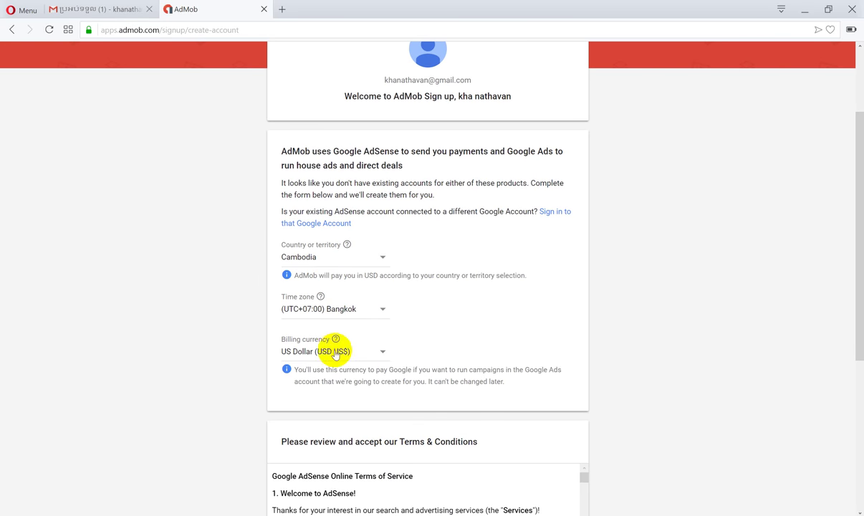
Step: Go through the AdSense Terms & Conditions to the end, agree to them, and create the AdMob account
{"action": "scroll", "coordinate": [329, 354], "scroll_direction": "down", "scroll_amount": 4}
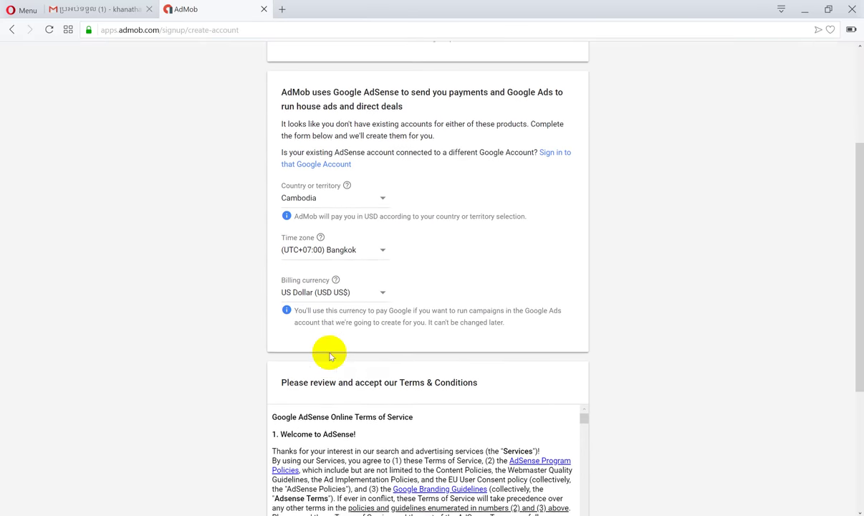
{"action": "scroll", "coordinate": [326, 308], "scroll_direction": "down", "scroll_amount": 5}
{"action": "scroll", "coordinate": [326, 308], "scroll_direction": "down", "scroll_amount": 20}
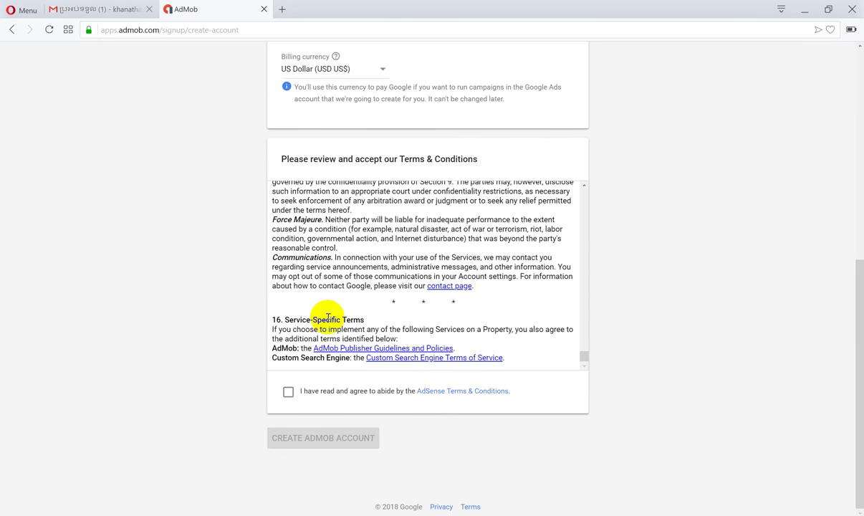
{"action": "left_click", "coordinate": [288, 390]}
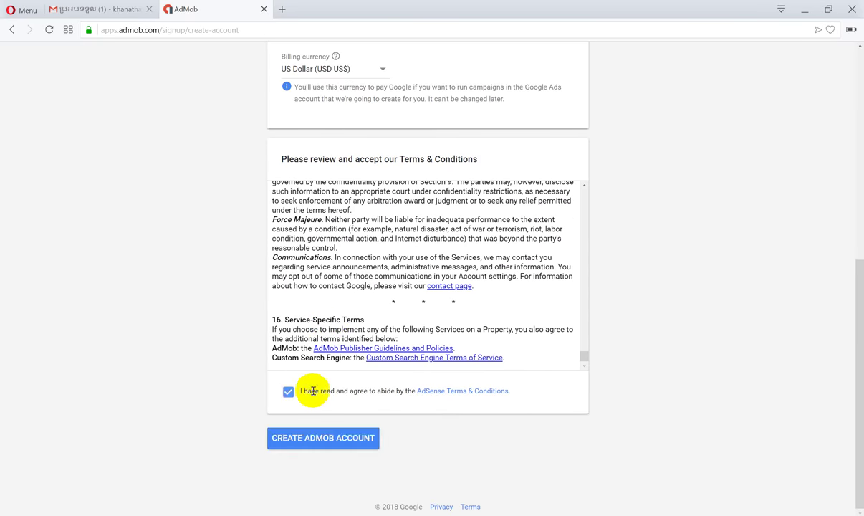
{"action": "left_click", "coordinate": [325, 441]}
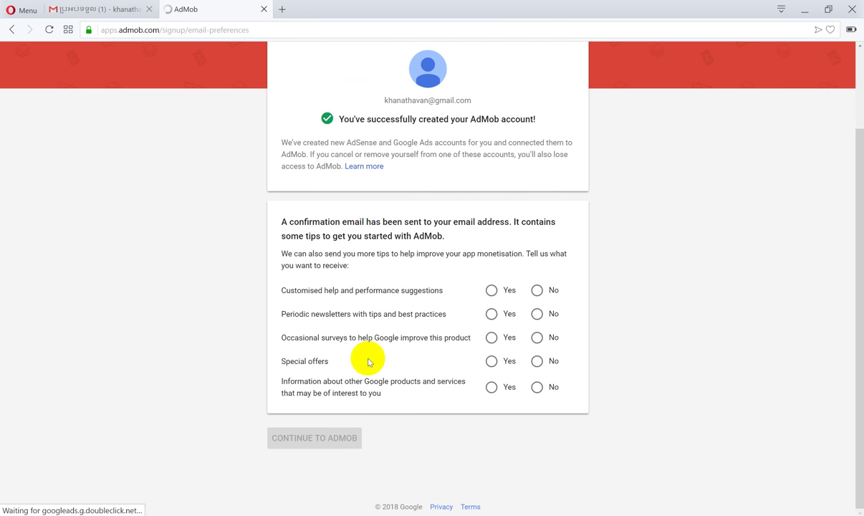
Step: Answer Yes to all five email preferences, from customised help to other Google products, and continue to AdMob
{"action": "left_click", "coordinate": [492, 291]}
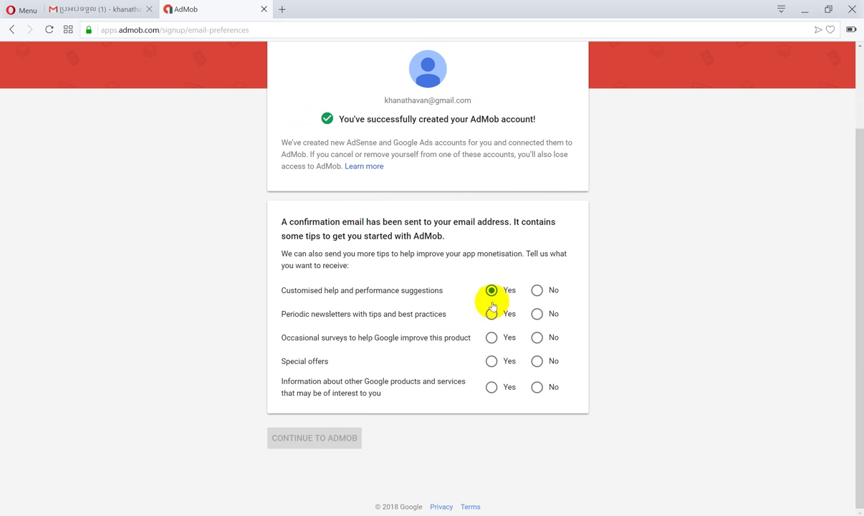
{"action": "left_click", "coordinate": [492, 314]}
{"action": "left_click", "coordinate": [491, 337]}
{"action": "left_click", "coordinate": [491, 360]}
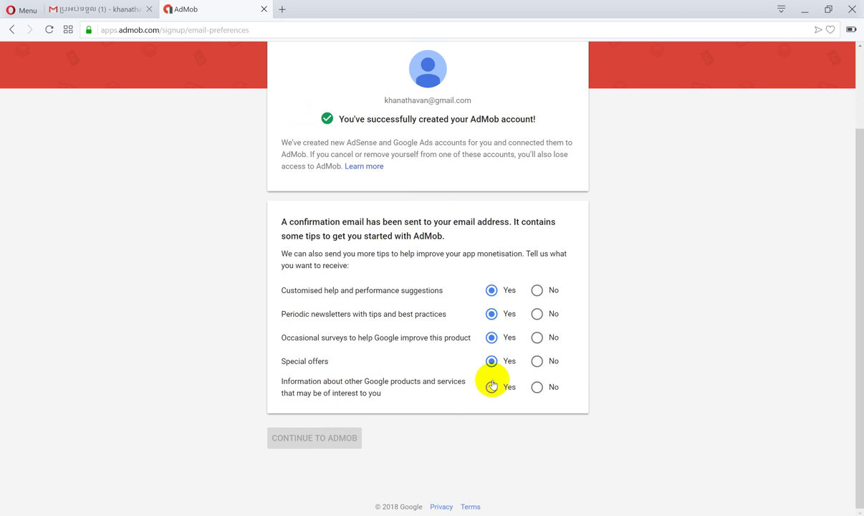
{"action": "left_click", "coordinate": [491, 386]}
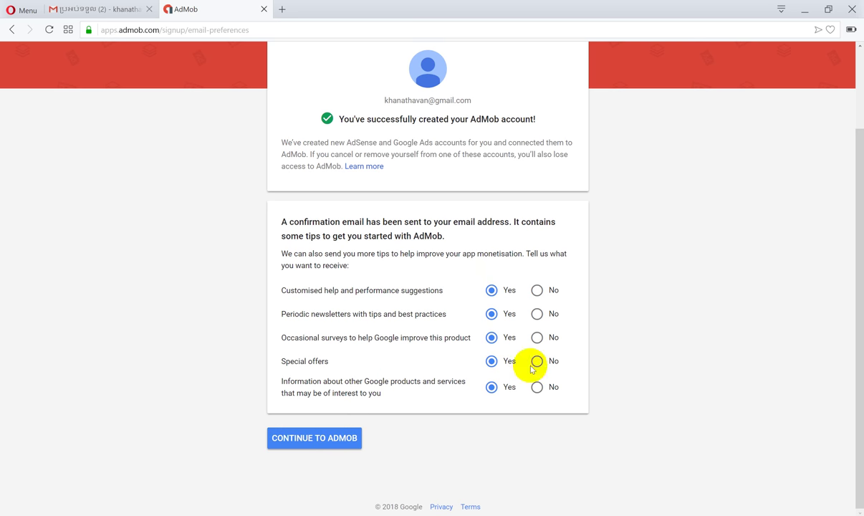
{"action": "left_click", "coordinate": [332, 442]}
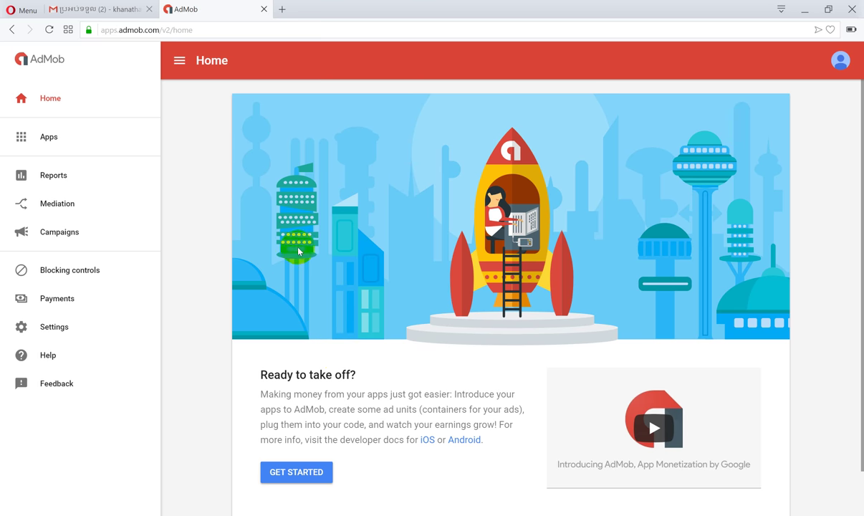
Step: Add a new app that is not yet published on any store, named ggroup1, with Android as the platform
{"action": "scroll", "coordinate": [299, 248], "scroll_direction": "down", "scroll_amount": 1}
{"action": "scroll", "coordinate": [299, 251], "scroll_direction": "up", "scroll_amount": 1}
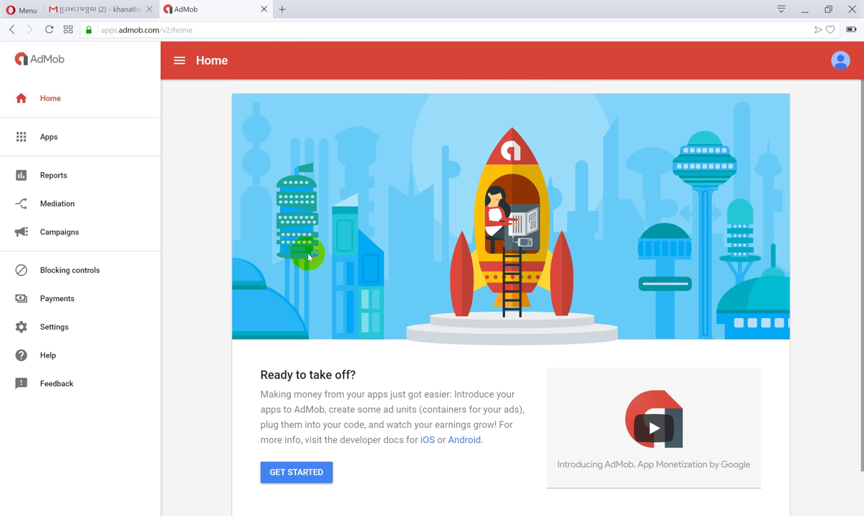
{"action": "scroll", "coordinate": [318, 251], "scroll_direction": "down", "scroll_amount": 1}
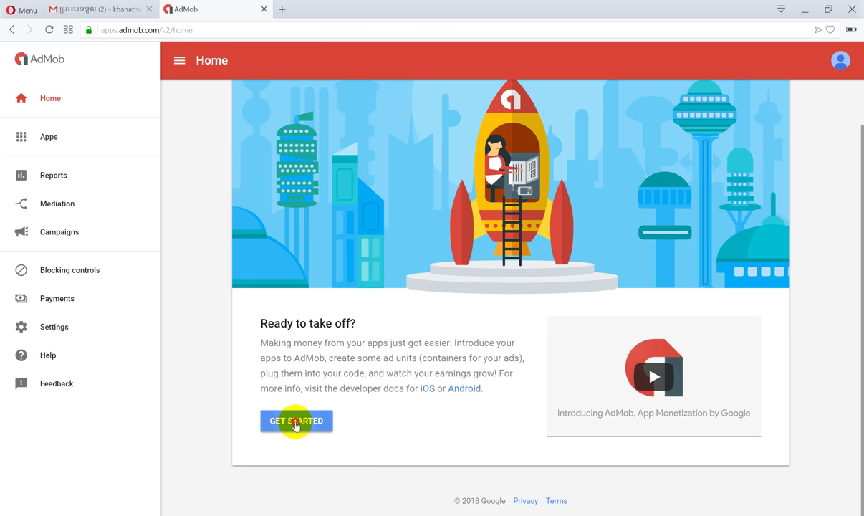
{"action": "left_click", "coordinate": [296, 422]}
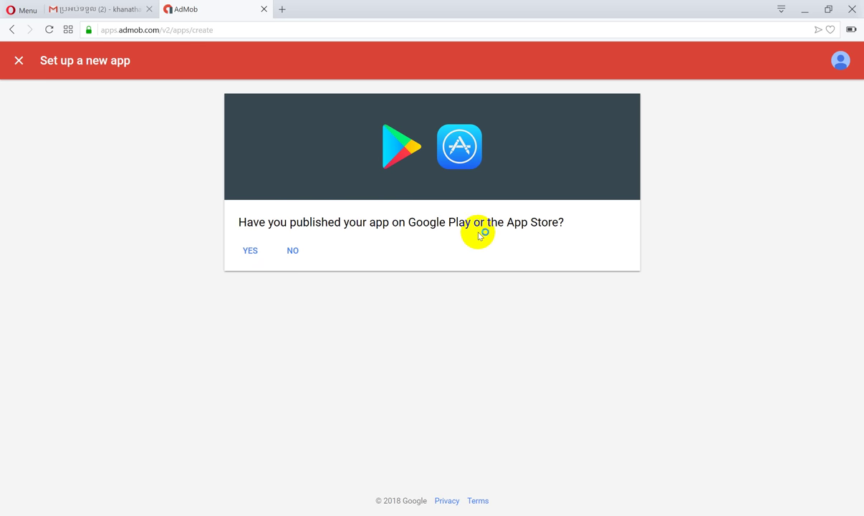
{"action": "left_click", "coordinate": [301, 257]}
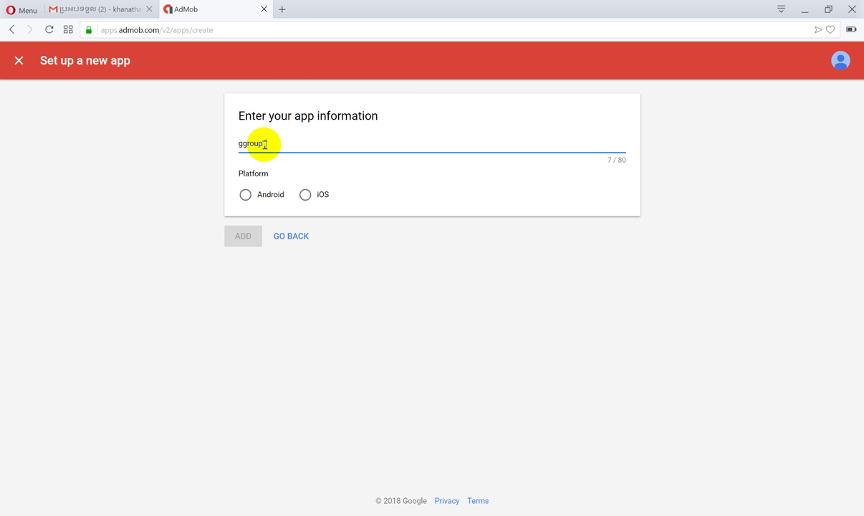
{"action": "left_click", "coordinate": [246, 194]}
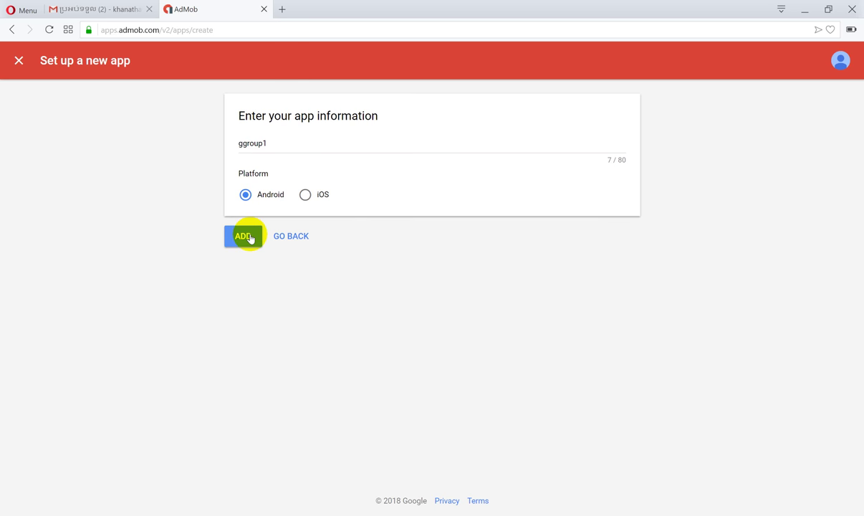
{"action": "left_click", "coordinate": [305, 195]}
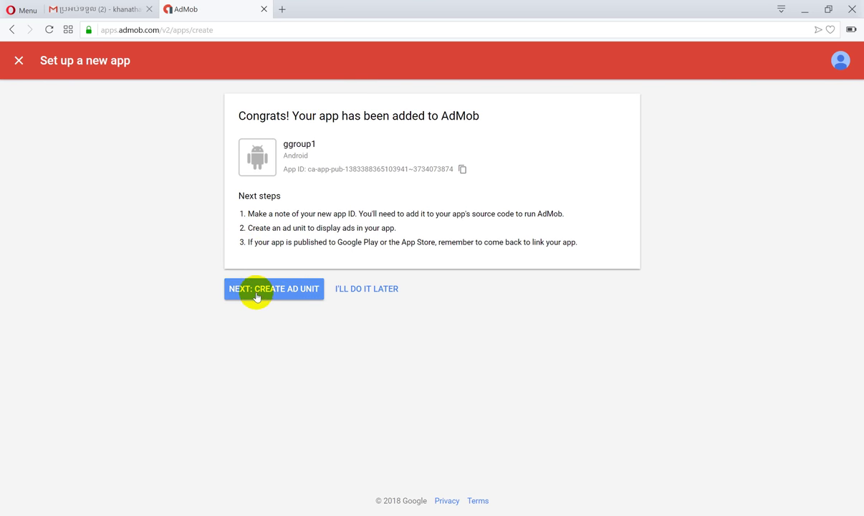
Step: Create a Banner ad unit named Banner1 for the ggroup1 app and finish its setup
{"action": "left_click", "coordinate": [256, 294]}
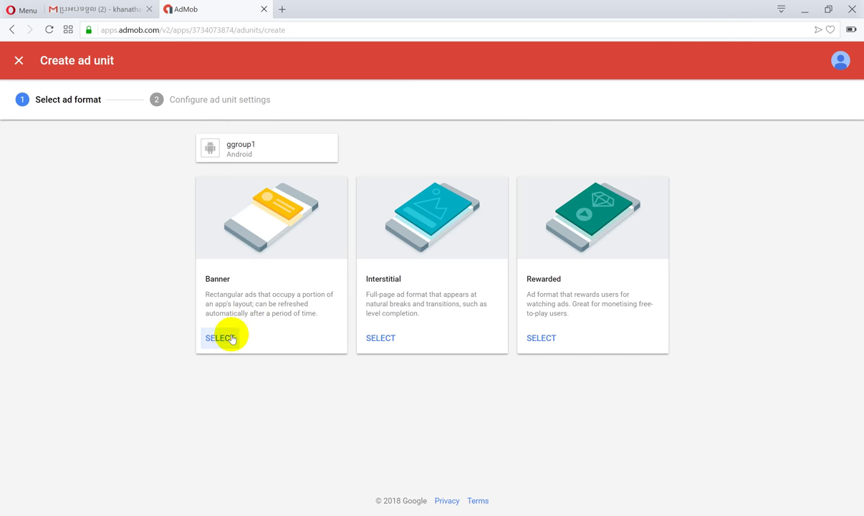
{"action": "left_click", "coordinate": [230, 339]}
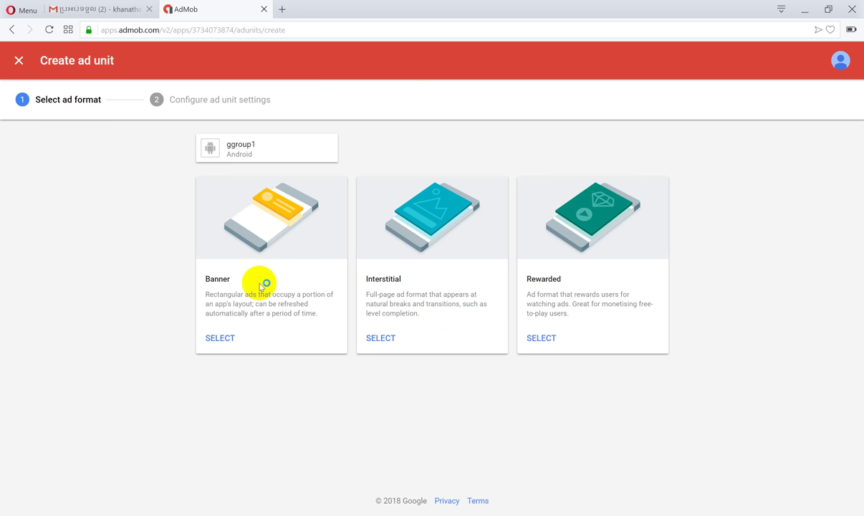
{"action": "left_click", "coordinate": [229, 342]}
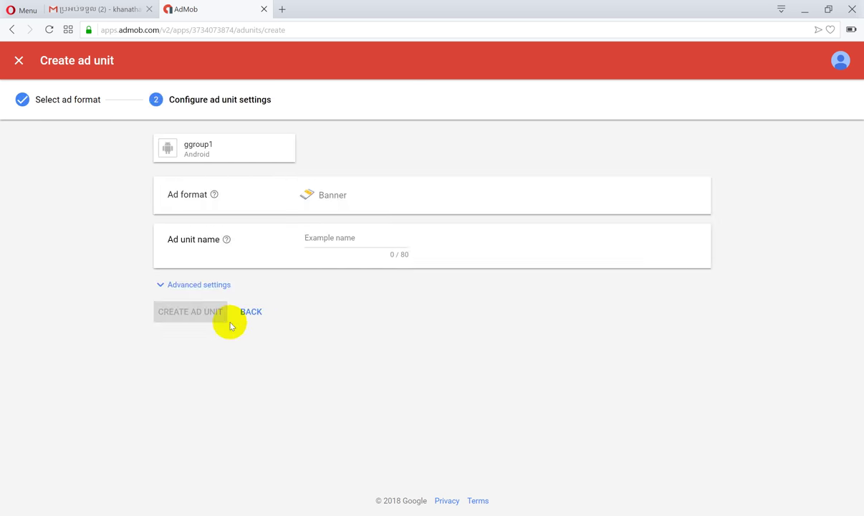
{"action": "left_click_drag", "start_coordinate": [346, 193], "coordinate": [321, 196]}
{"action": "key", "text": "ctrl+c"}
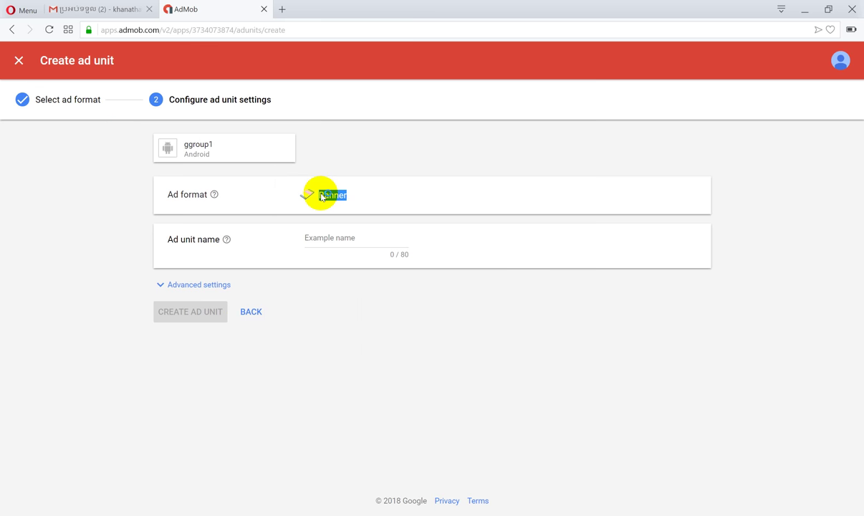
{"action": "left_click", "coordinate": [318, 238]}
{"action": "key", "text": "ctrl+v"}
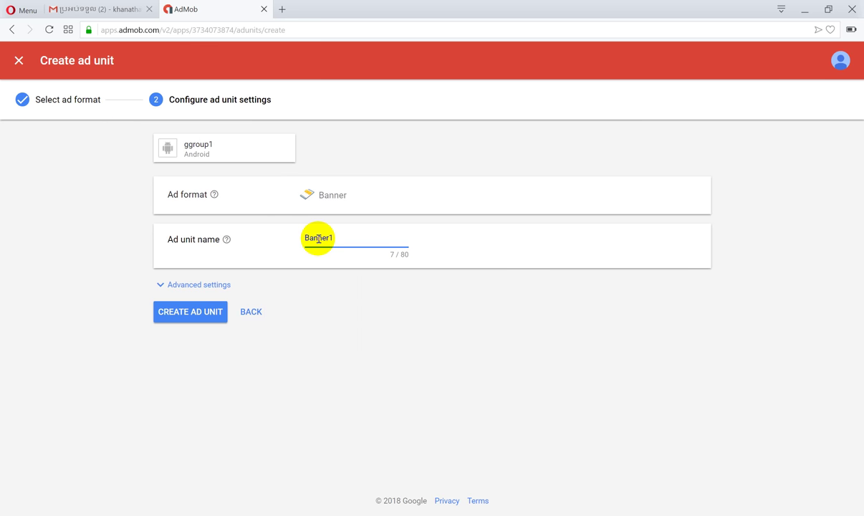
{"action": "left_click", "coordinate": [204, 312]}
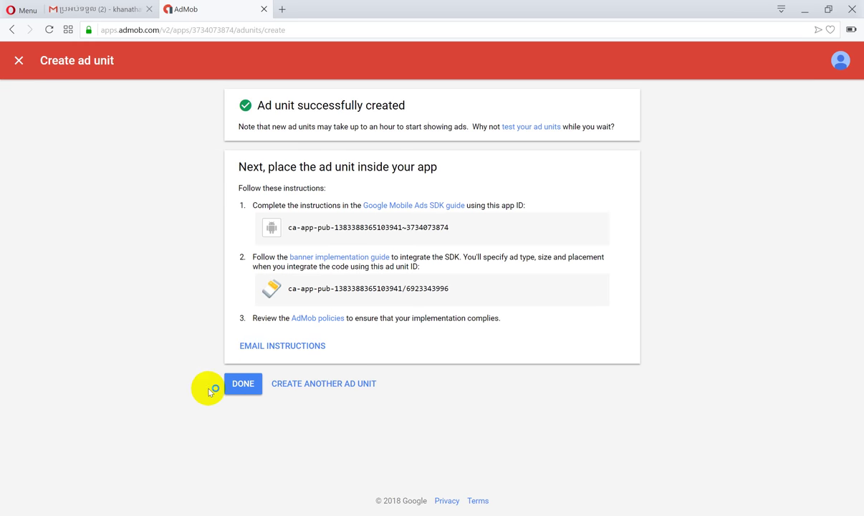
{"action": "left_click", "coordinate": [243, 387]}
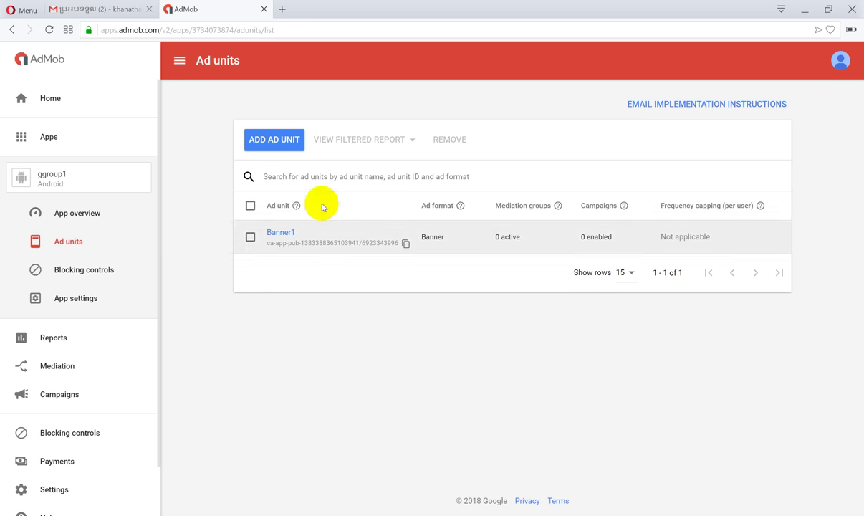
Step: Add an Interstitial ad unit named Interstitial1 to the ggroup1 app, leaving its advanced settings at their defaults
{"action": "left_click", "coordinate": [284, 148]}
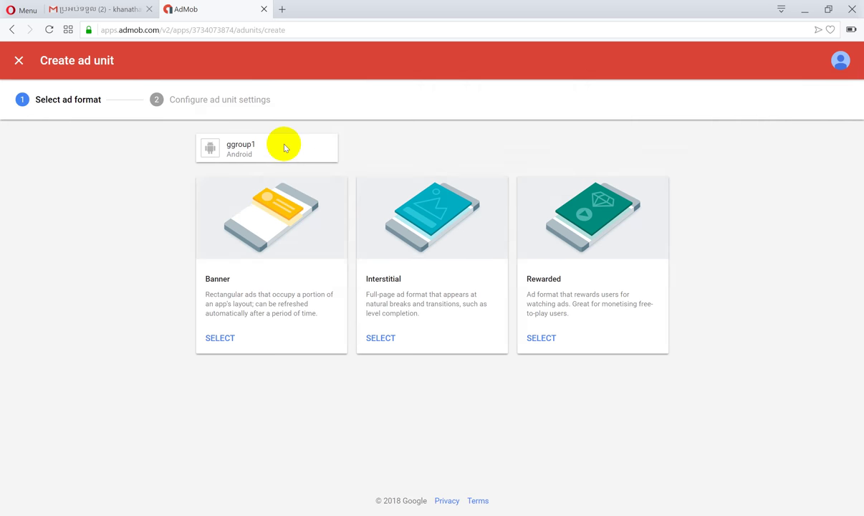
{"action": "left_click", "coordinate": [375, 337]}
{"action": "left_click_drag", "start_coordinate": [360, 195], "coordinate": [314, 200]}
{"action": "key", "text": "ctrl+c"}
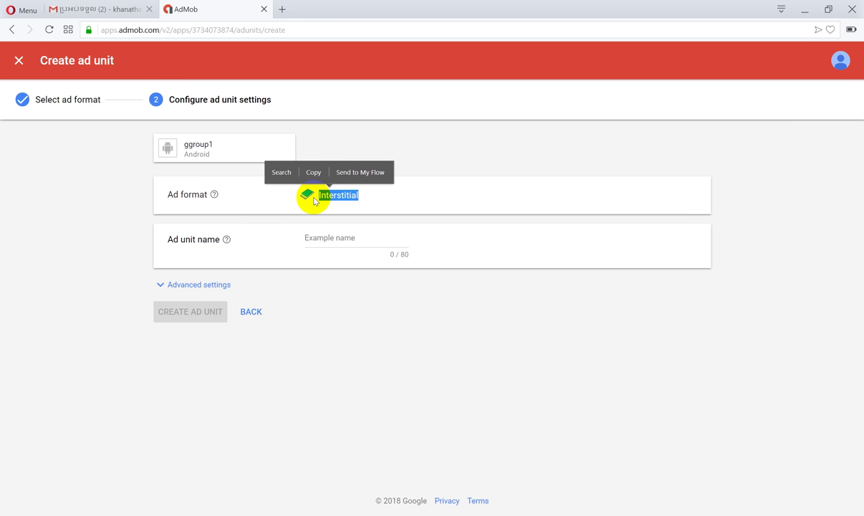
{"action": "left_click", "coordinate": [328, 239]}
{"action": "key", "text": "ctrl+v"}
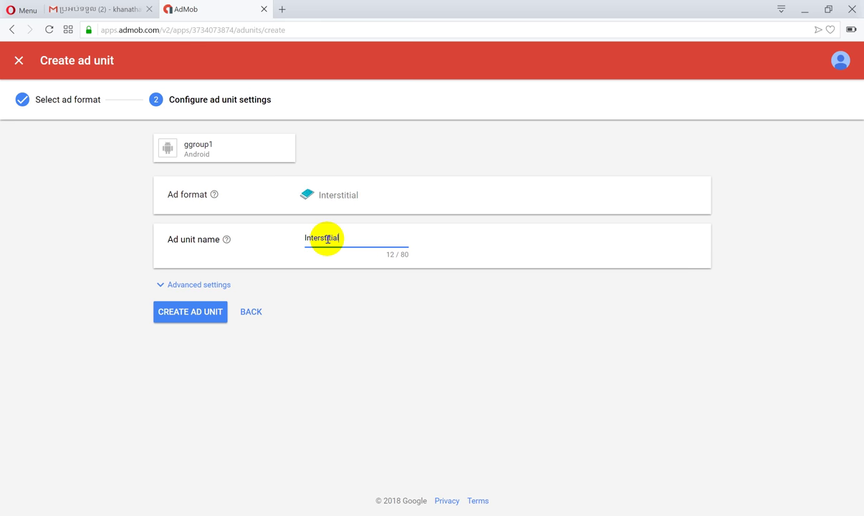
{"action": "left_click", "coordinate": [199, 285]}
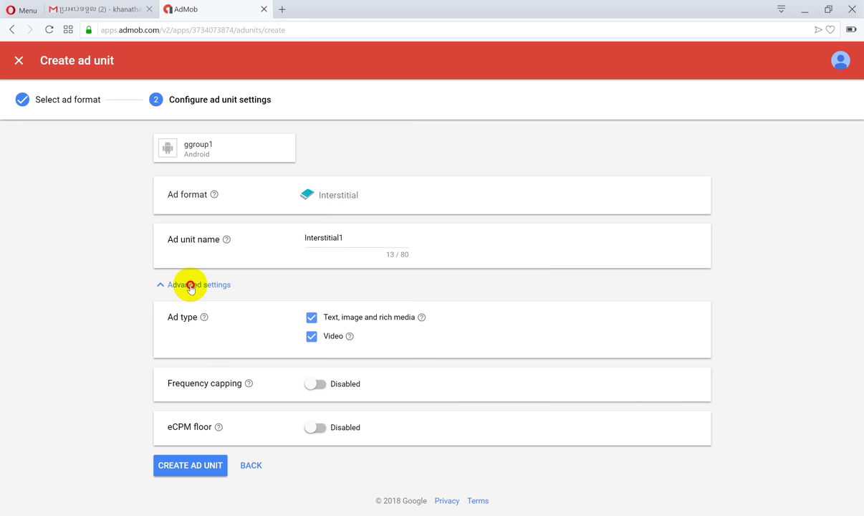
{"action": "left_click", "coordinate": [191, 286]}
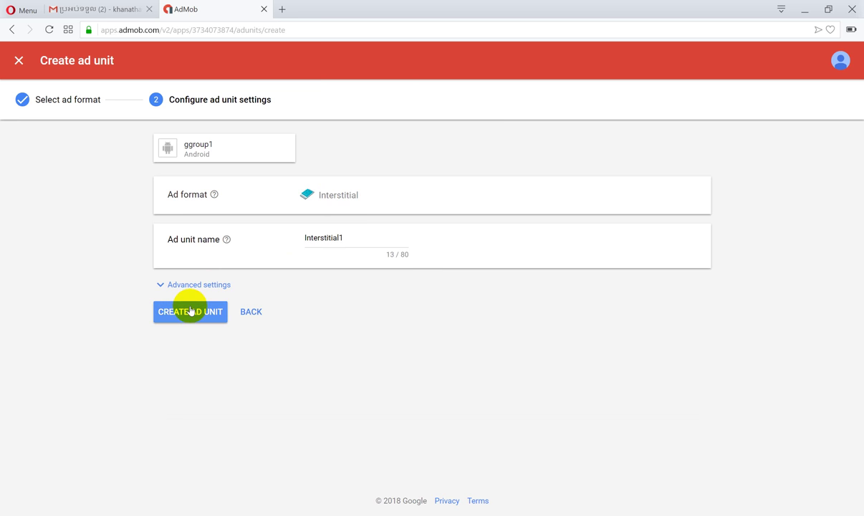
{"action": "left_click", "coordinate": [190, 311]}
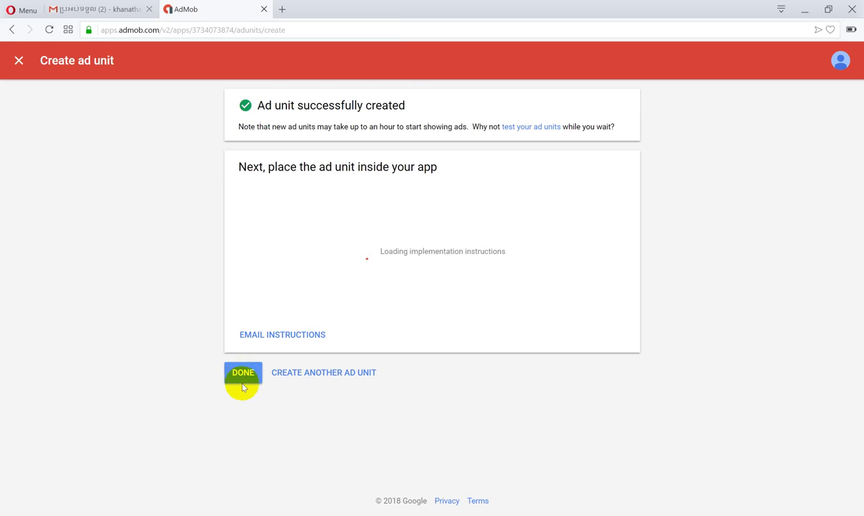
{"action": "left_click", "coordinate": [243, 381]}
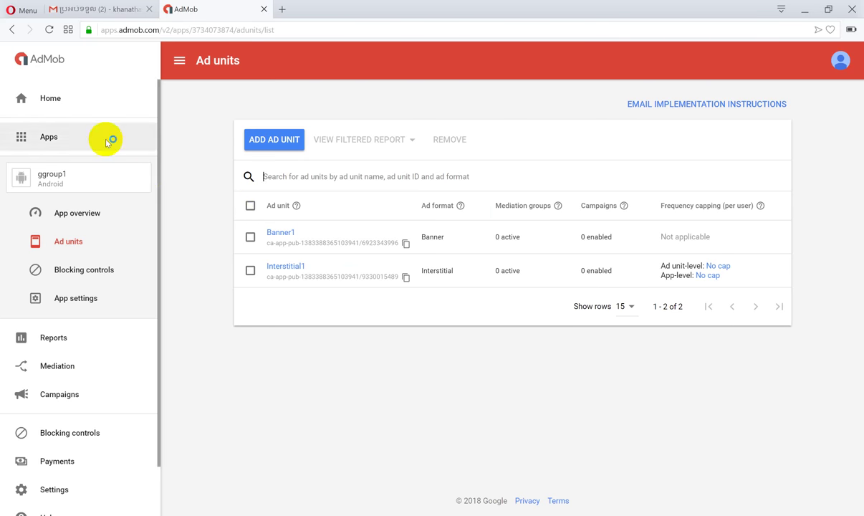
Step: Review the AdMob home overview, including the notice about missing payment information
{"action": "left_click", "coordinate": [54, 103]}
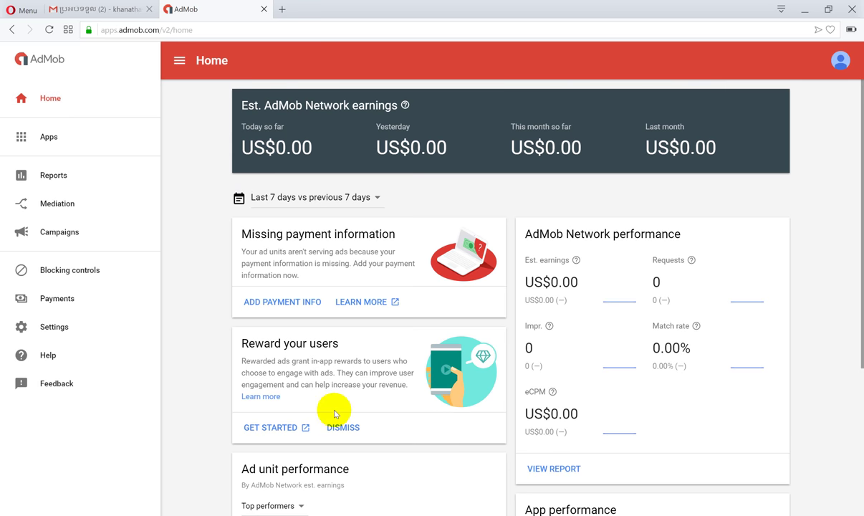
{"action": "scroll", "coordinate": [201, 238], "scroll_direction": "down", "scroll_amount": 1}
{"action": "scroll", "coordinate": [200, 234], "scroll_direction": "down", "scroll_amount": 1}
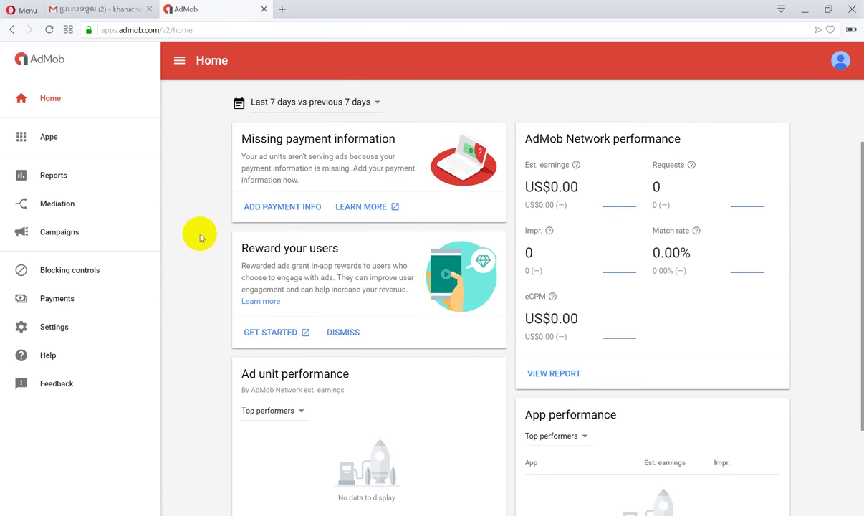
{"action": "scroll", "coordinate": [203, 233], "scroll_direction": "up", "scroll_amount": 2}
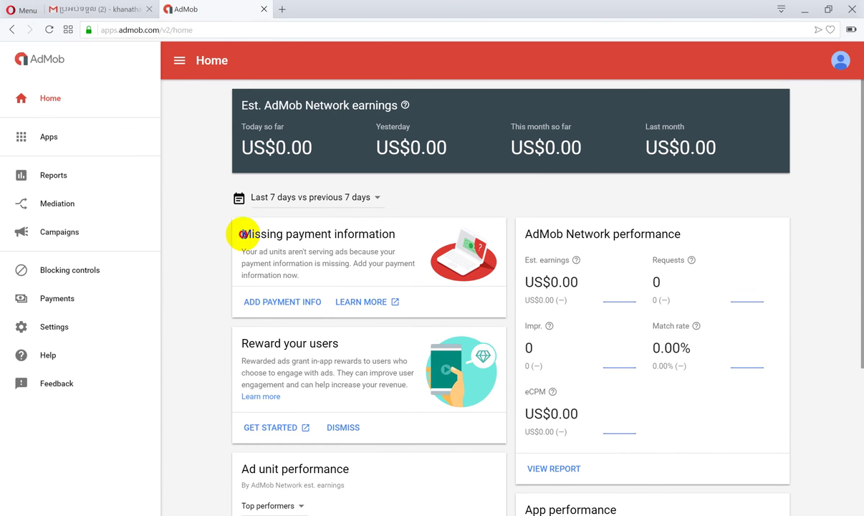
{"action": "left_click_drag", "start_coordinate": [305, 275], "coordinate": [267, 233]}
{"action": "left_click", "coordinate": [411, 235]}
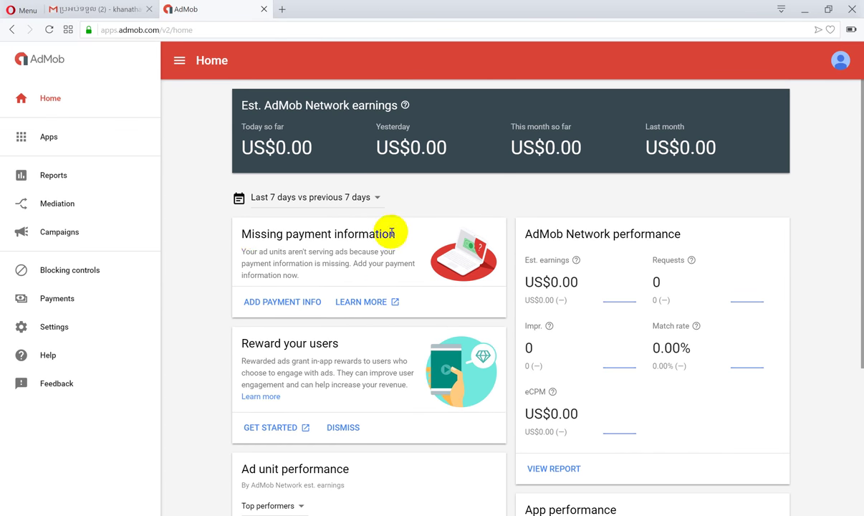
{"action": "left_click_drag", "start_coordinate": [395, 230], "coordinate": [230, 229]}
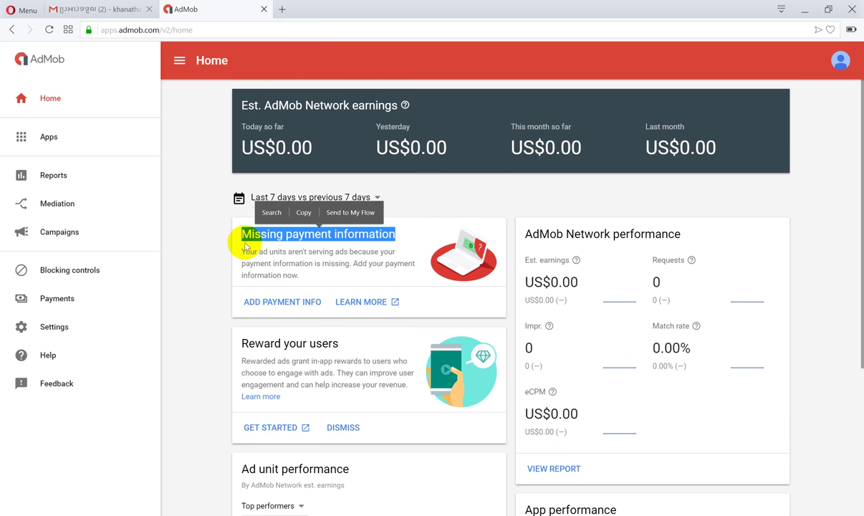
{"action": "left_click", "coordinate": [228, 247]}
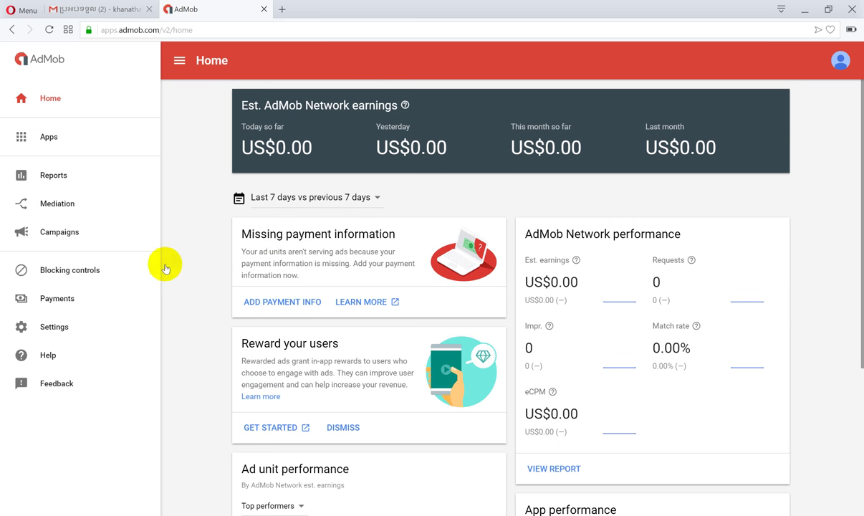
Step: Open the payment details form, check the prefilled customer name, and start on address line 1
{"action": "left_click", "coordinate": [52, 308]}
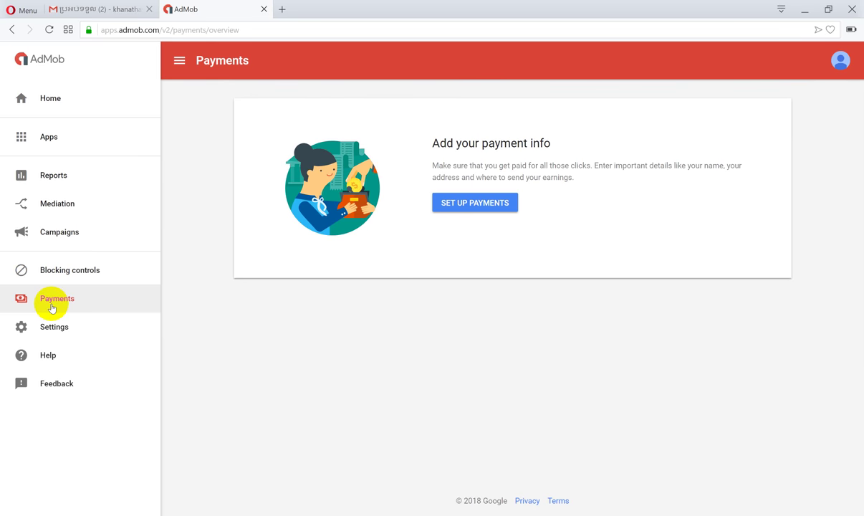
{"action": "left_click", "coordinate": [461, 208]}
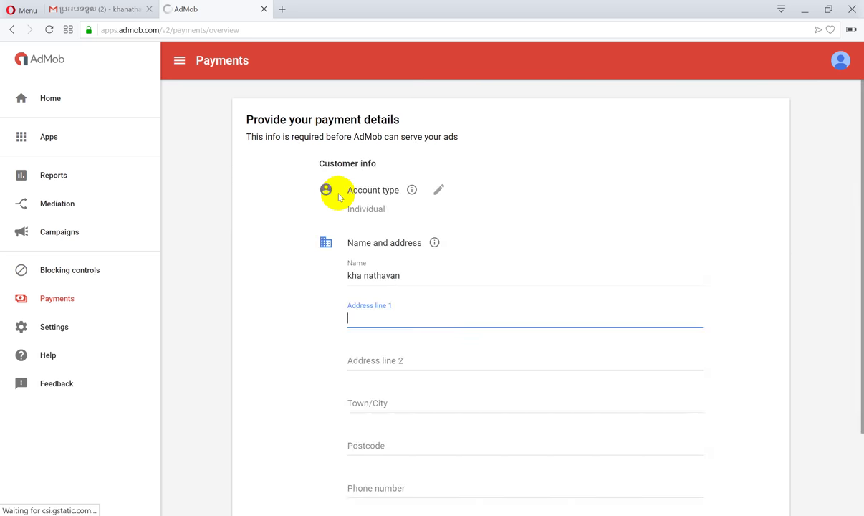
{"action": "scroll", "coordinate": [332, 197], "scroll_direction": "down", "scroll_amount": 2}
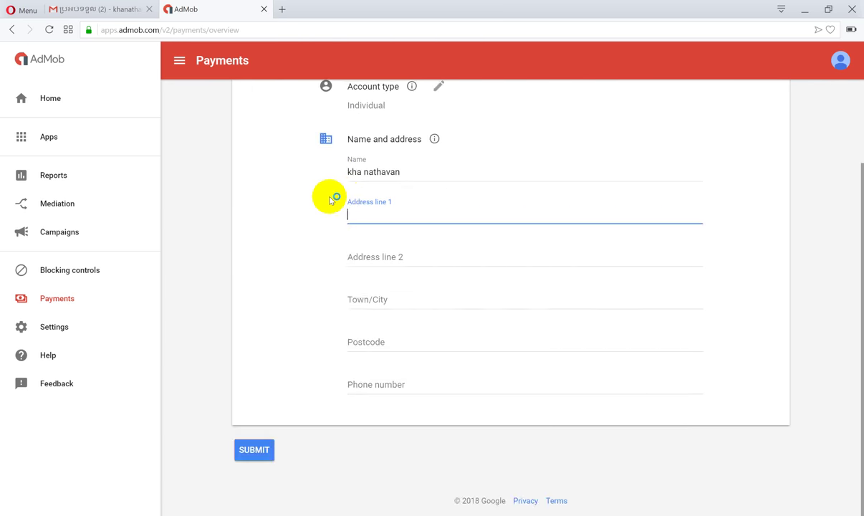
{"action": "scroll", "coordinate": [323, 201], "scroll_direction": "up", "scroll_amount": 2}
{"action": "left_click_drag", "start_coordinate": [410, 273], "coordinate": [341, 276]}
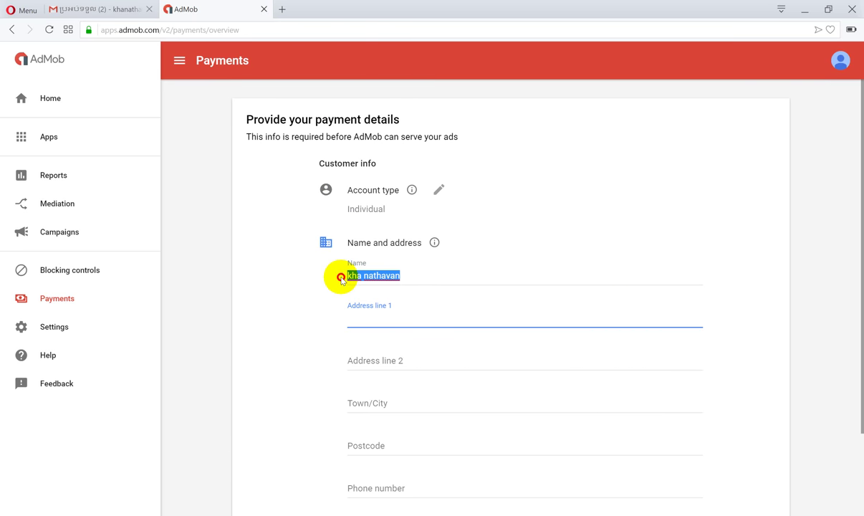
{"action": "left_click", "coordinate": [432, 278]}
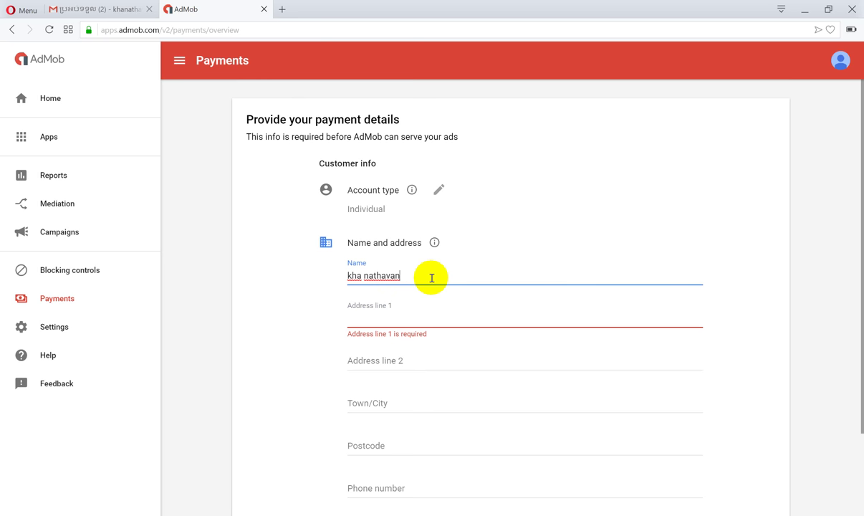
{"action": "left_click", "coordinate": [400, 318]}
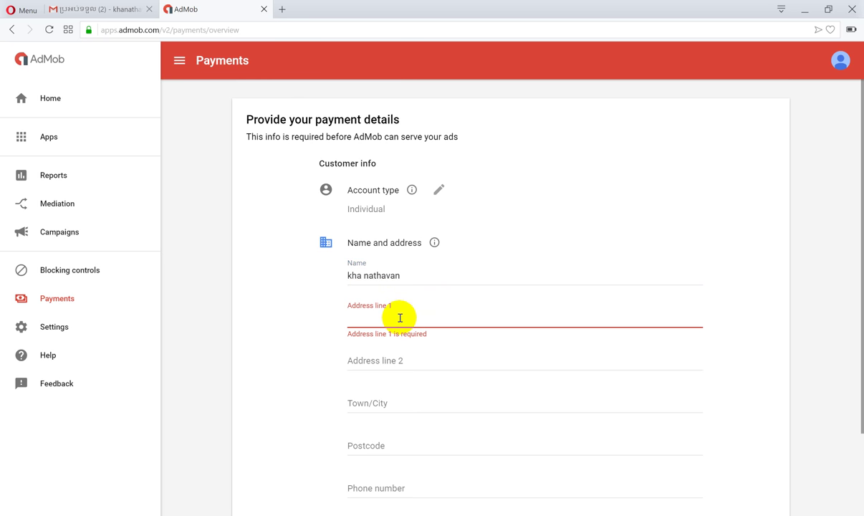